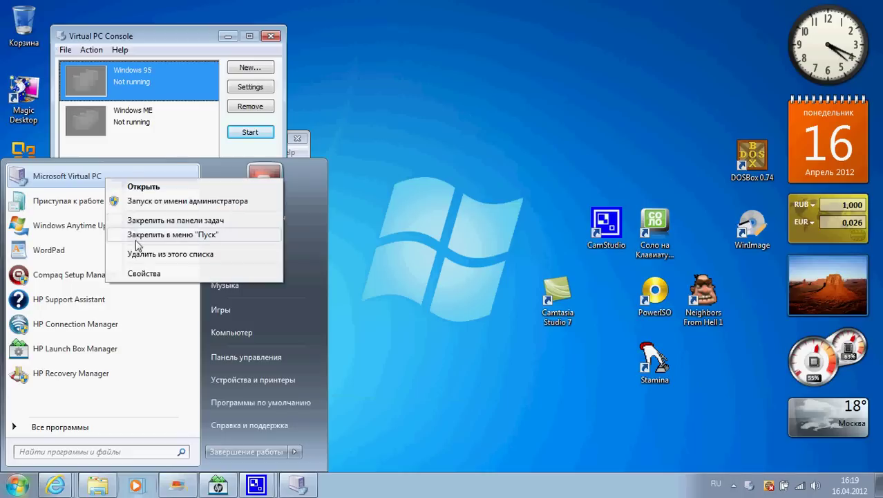
click(140, 253)
click(78, 429)
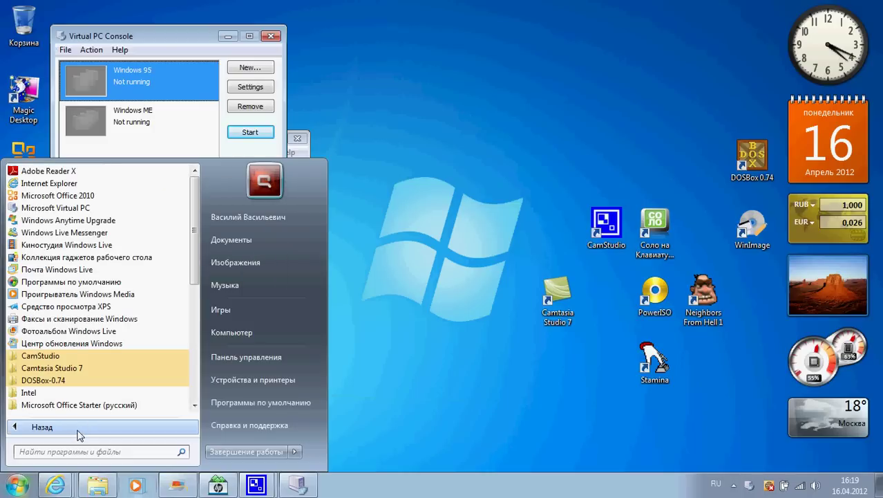
click(77, 429)
key(Escape)
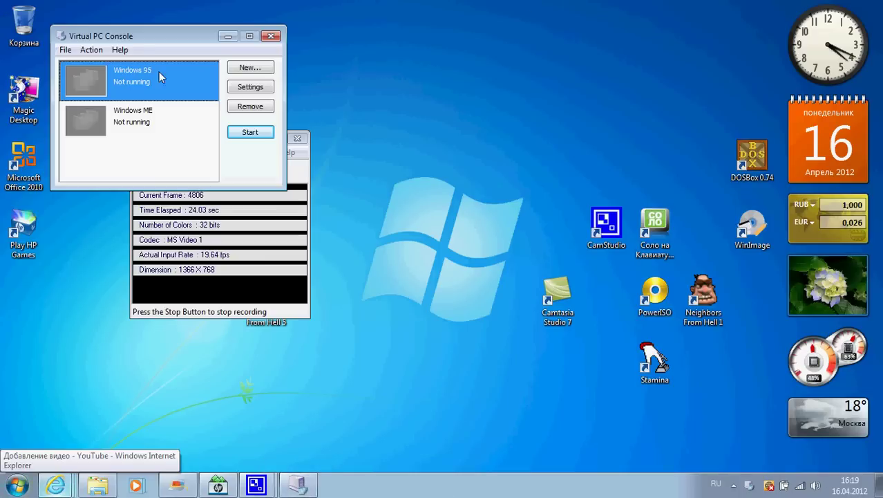
Start creating a new virtual machine and name it MS-DOS 7.1.
click(250, 70)
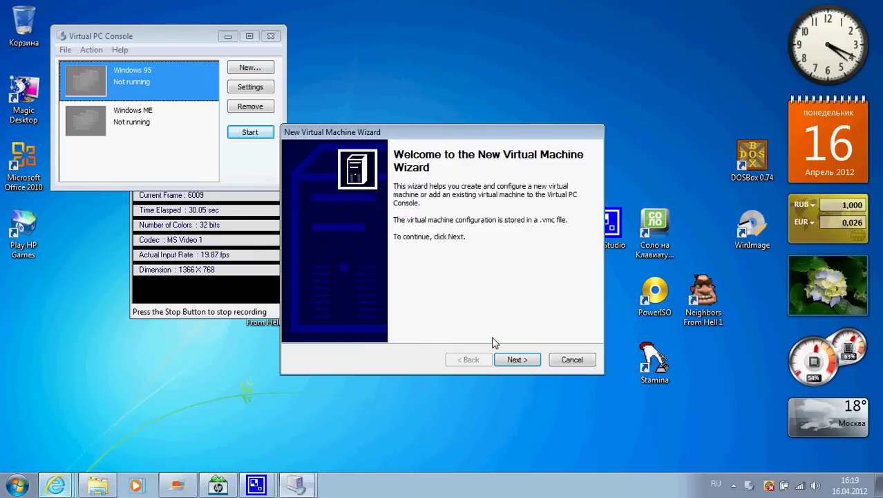
click(528, 365)
click(529, 364)
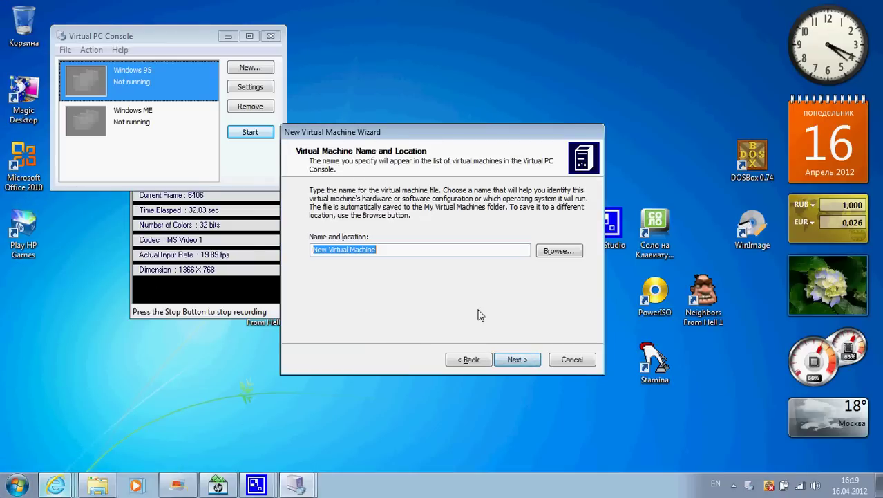
text(MS-)
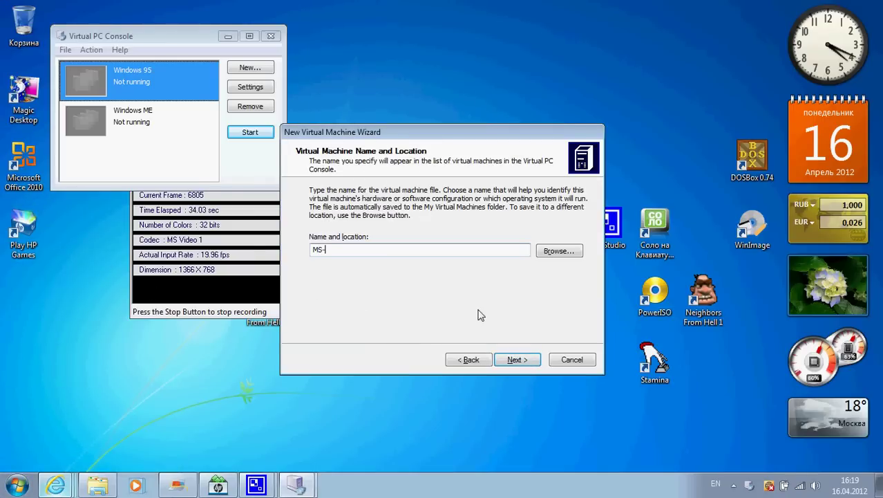
text(DOS 6)
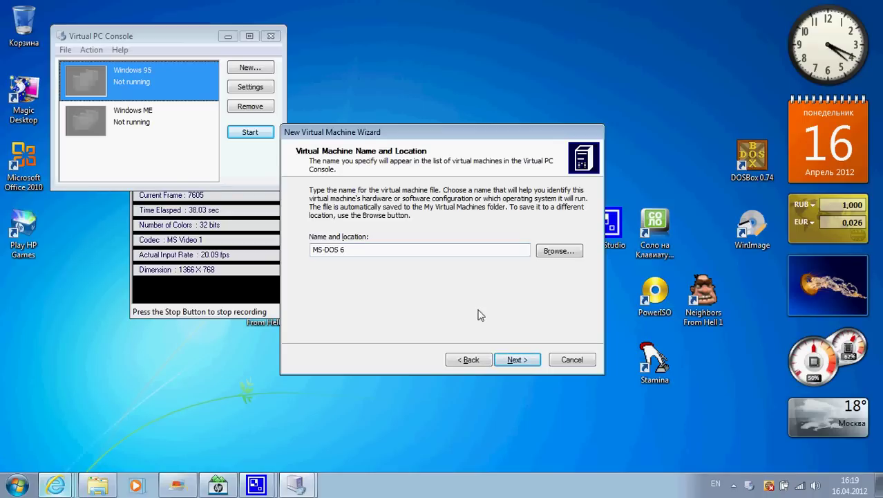
text(.)
Keep the recommended RAM, choose a new virtual hard disk and finish the virtual machine wizard.
click(537, 365)
click(537, 365)
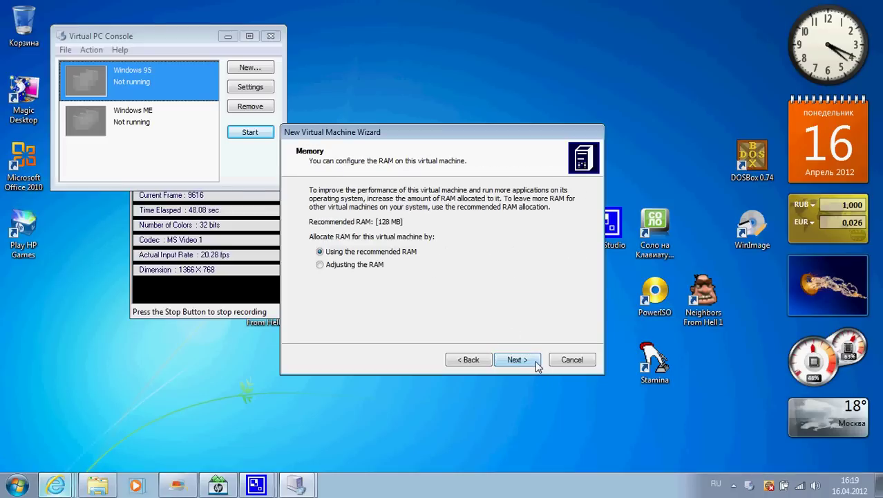
click(537, 365)
click(332, 270)
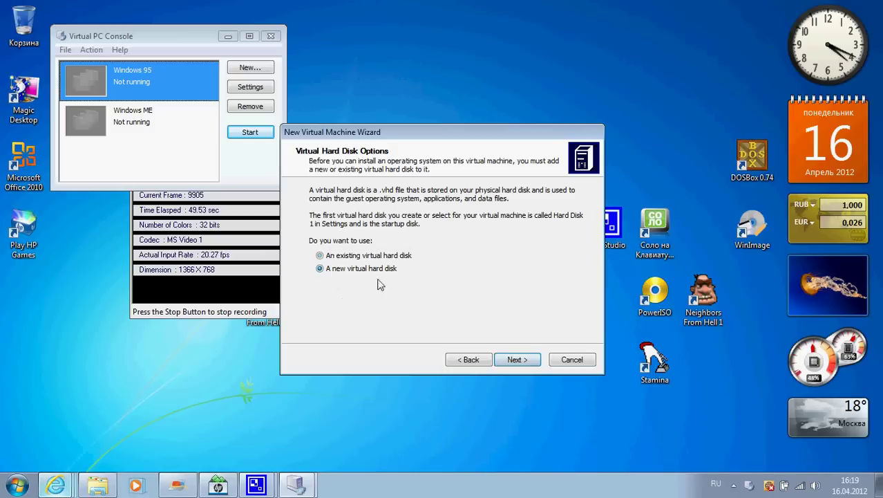
click(532, 364)
click(531, 364)
click(531, 364)
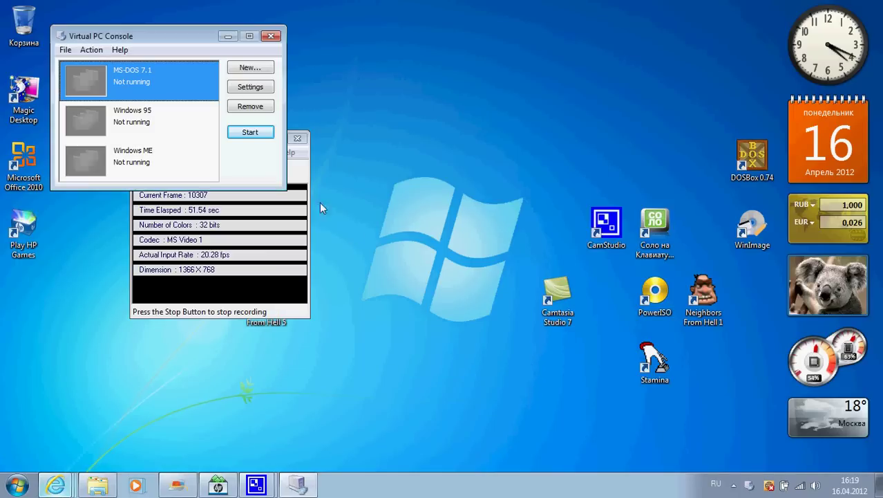
Start the MS-DOS 7.1 virtual machine and open the selection of a floppy disk image to capture.
click(261, 132)
click(128, 56)
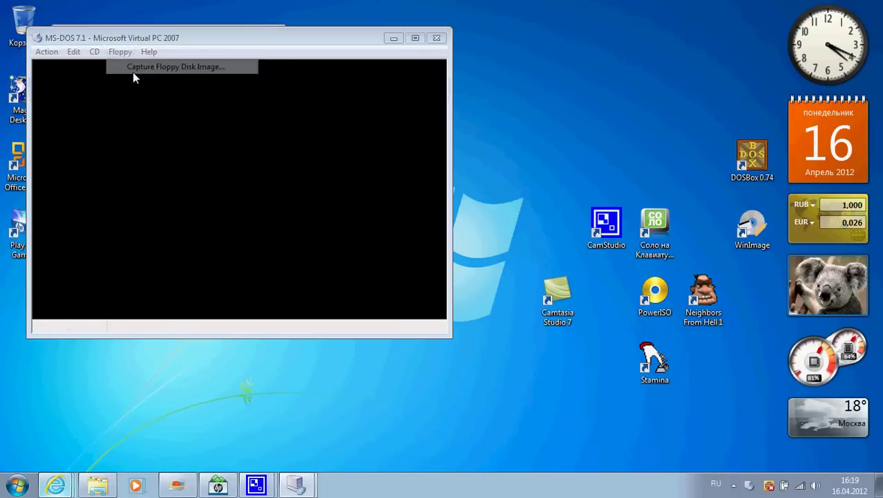
click(134, 75)
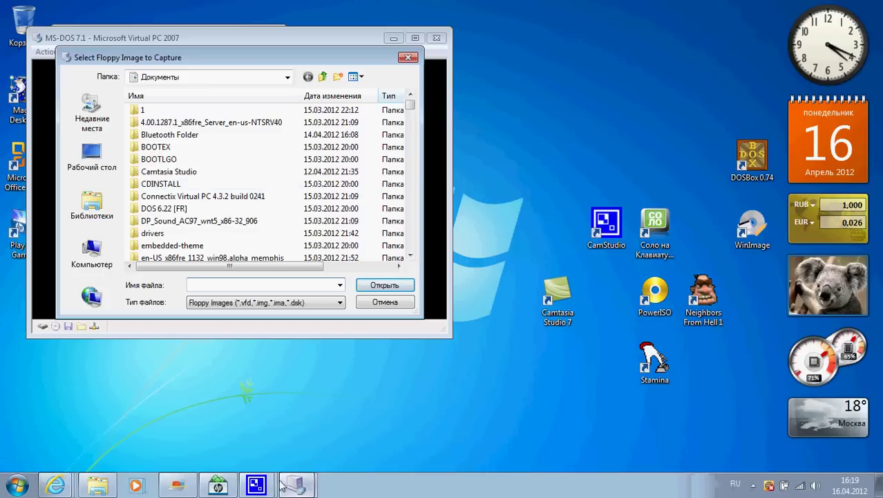
mouse_move(255, 483)
click(235, 429)
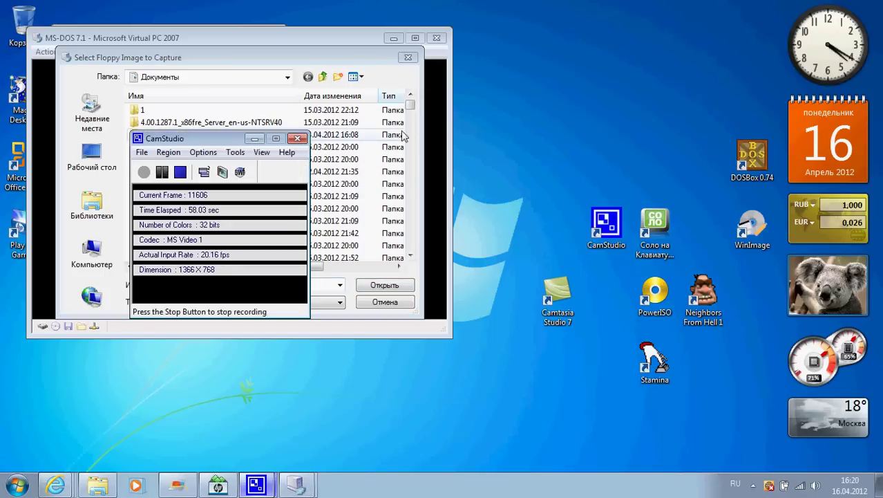
Capture disk01.img from the nested Microsoft DOS 7.1 (3.5) folder in Documents as the floppy disk.
drag(412, 102, 413, 222)
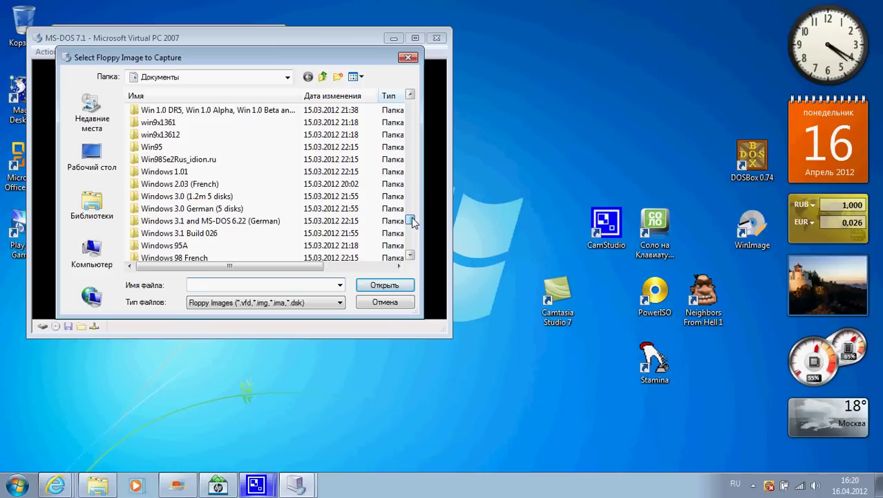
drag(412, 221, 410, 112)
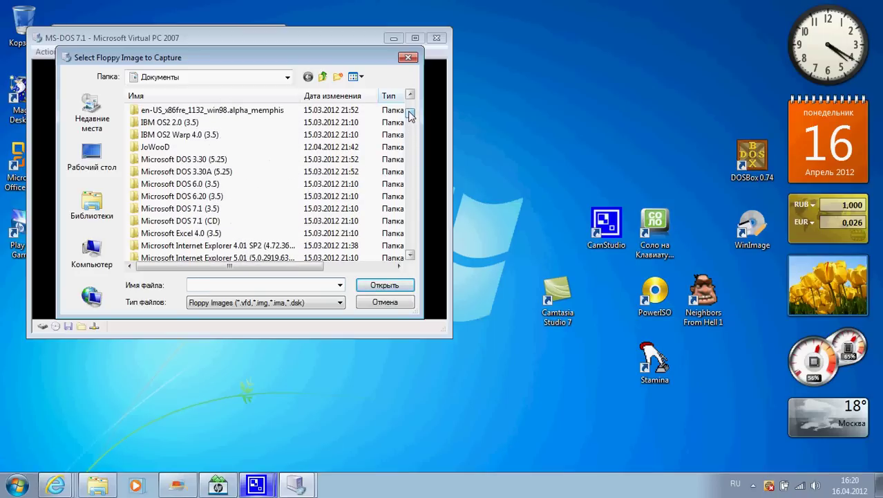
double_click(268, 209)
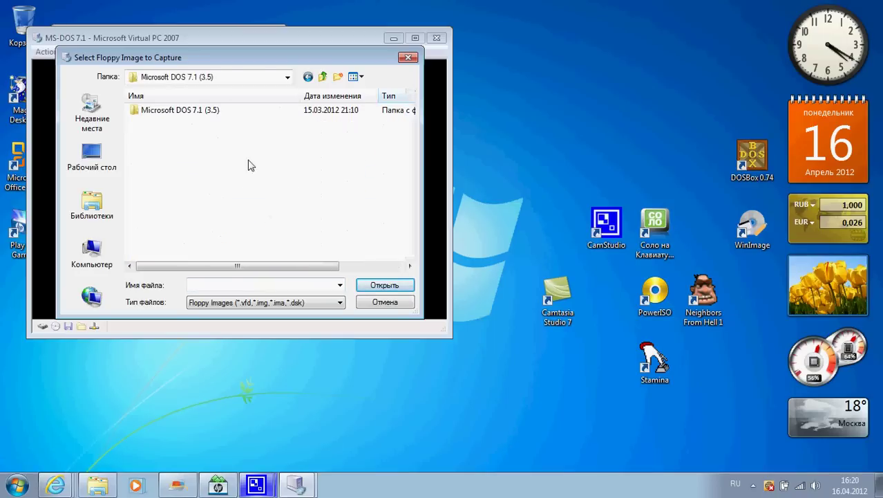
click(231, 114)
key(F2)
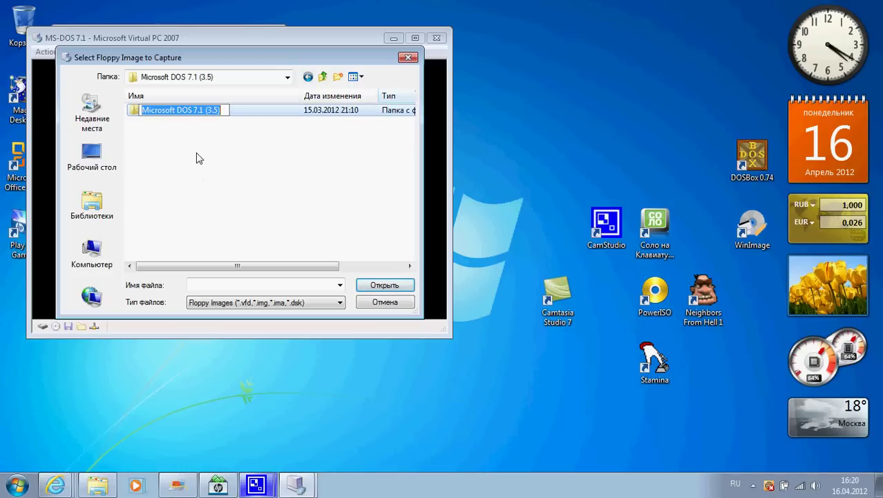
click(234, 114)
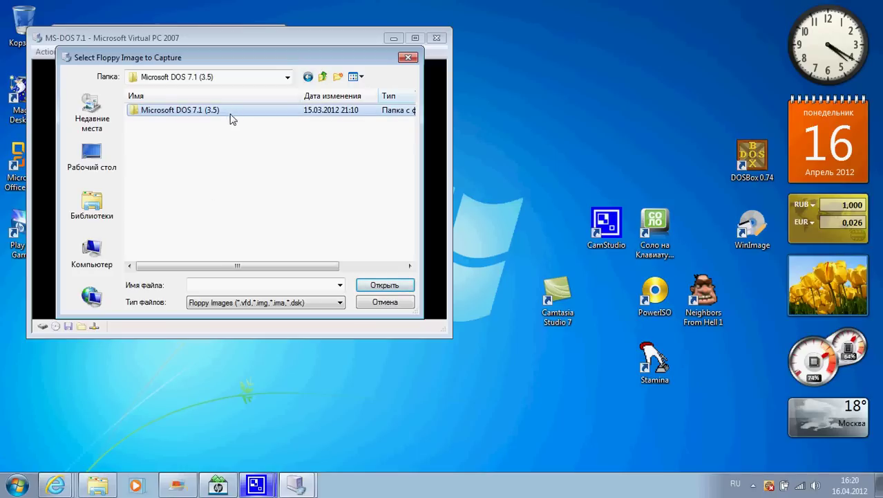
double_click(231, 114)
click(139, 114)
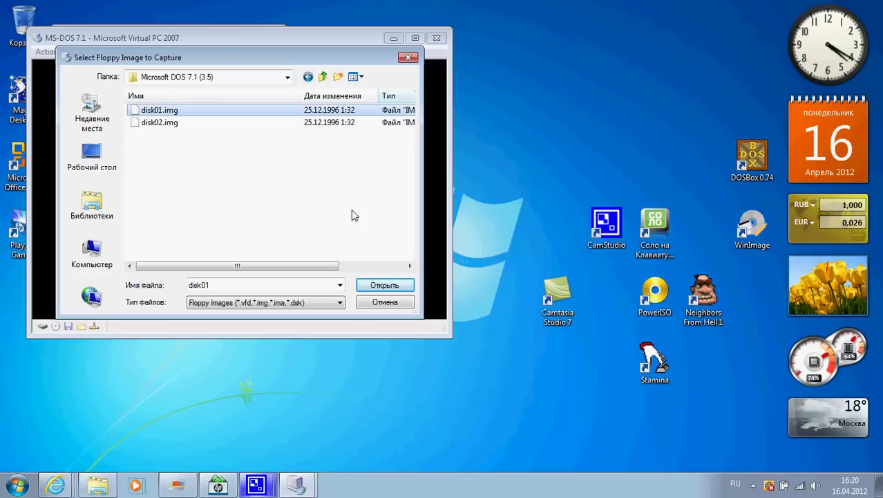
click(368, 286)
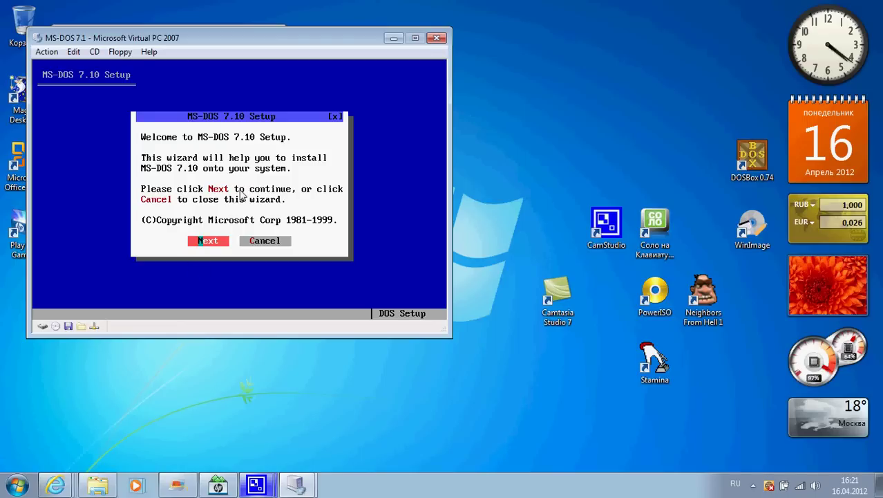
Proceed past the MS-DOS 7.10 Setup welcome page and agree to the licence.
click(200, 240)
click(206, 240)
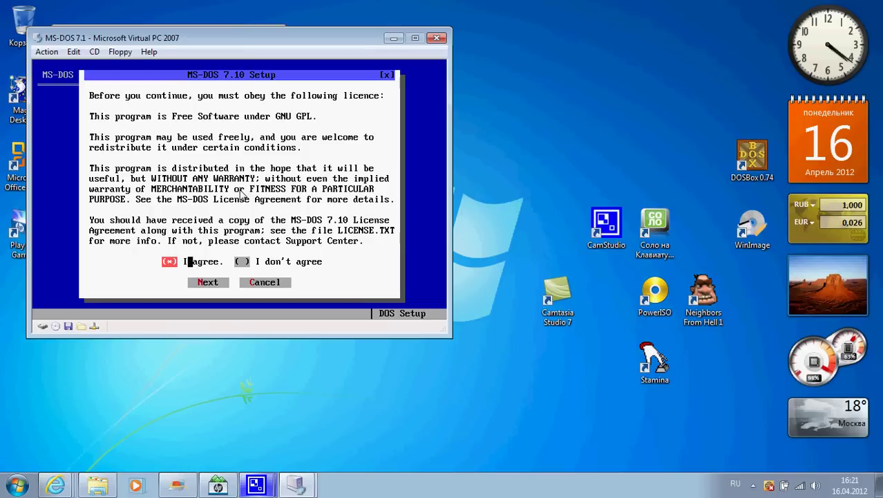
key(Tab)
key(Tab)
key(Tab)
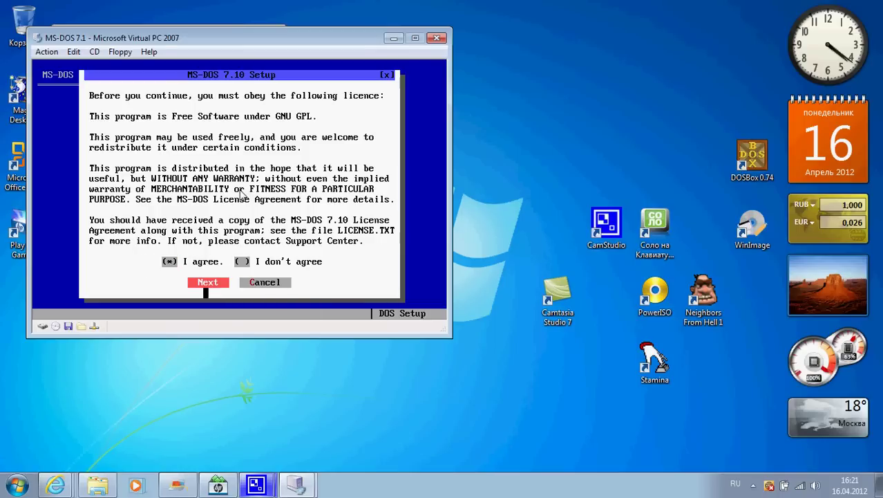
key(Return)
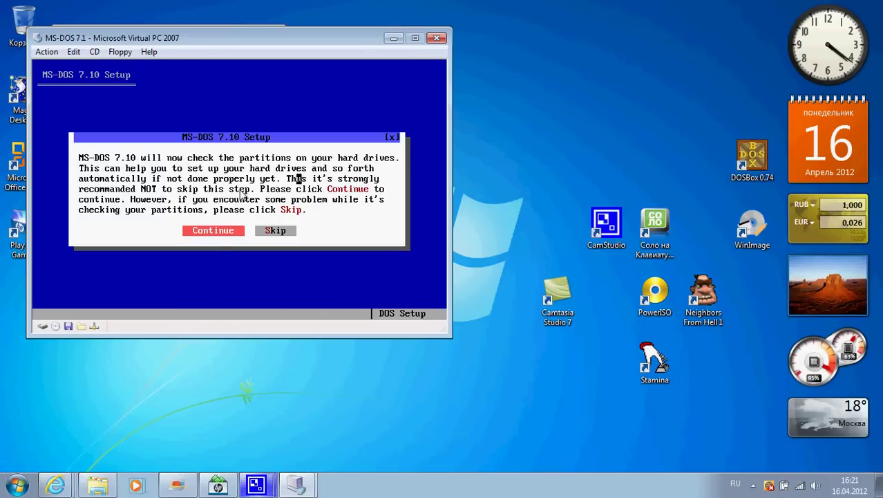
Run the partition check, create a FAT32/16/12 primary partition and reboot the virtual machine.
key(Return)
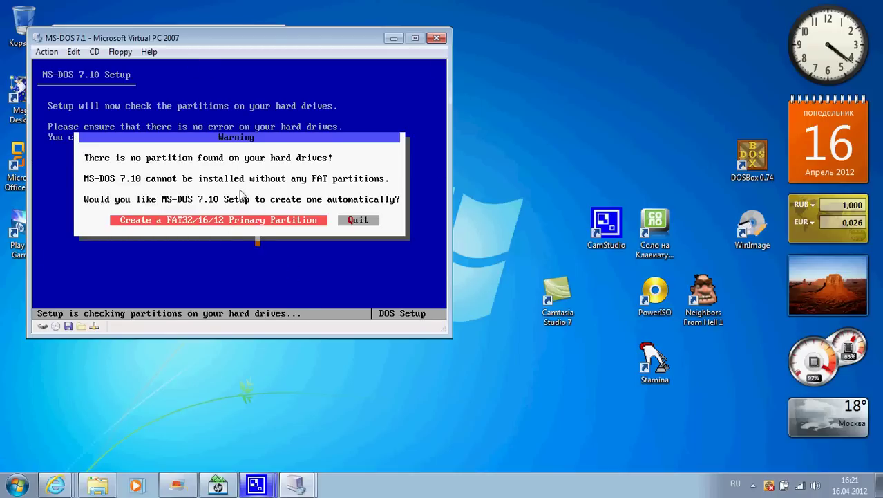
key(Return)
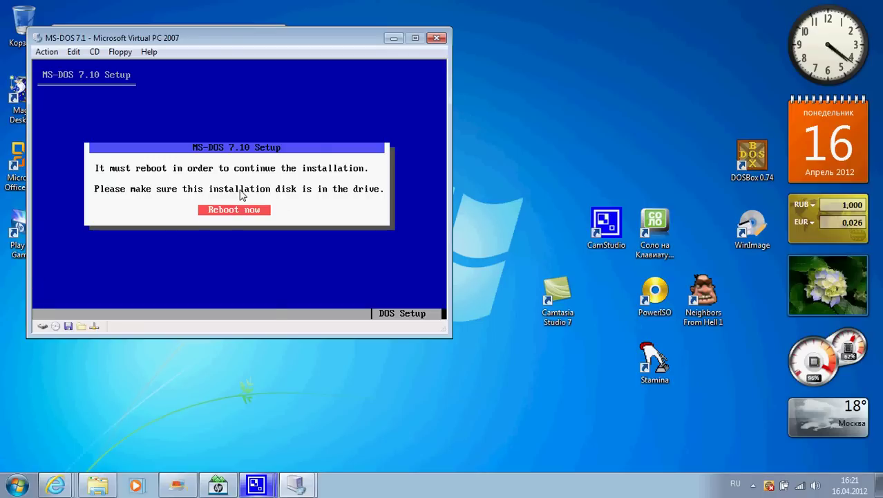
click(246, 209)
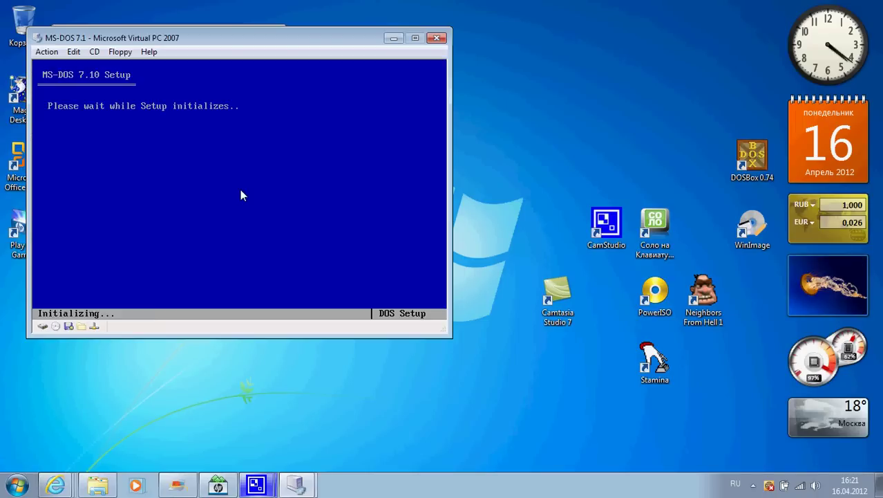
After the reboot, agree to the setup licence again and continue to the installation path page.
key(Return)
key(Return)
key(Tab)
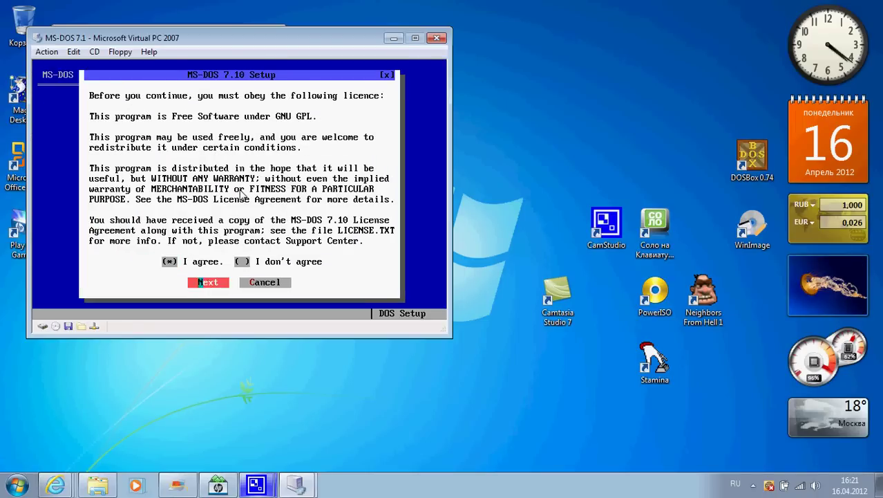
key(Return)
key(Return)
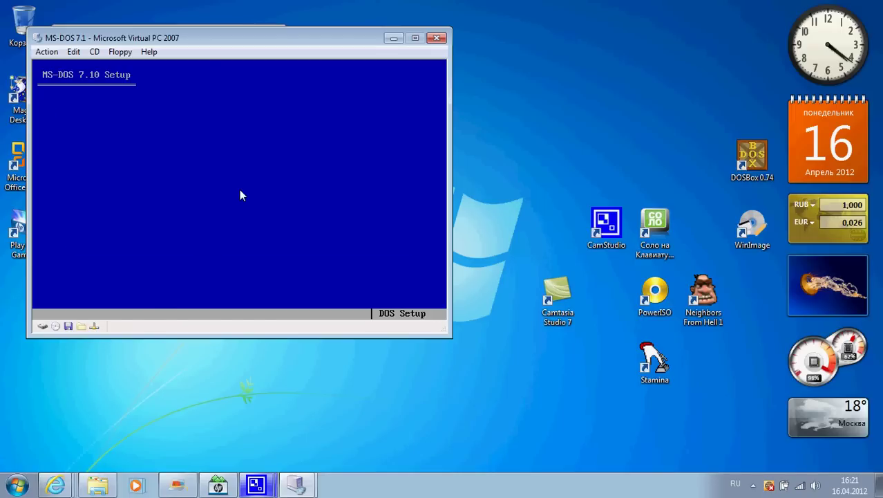
key(Return)
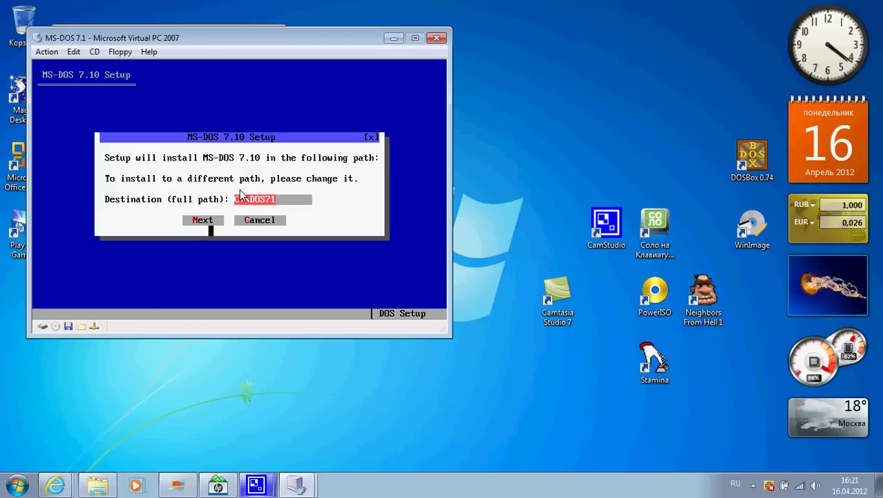
Start a full installation with AccessDOS and Add-Ons into a new C:\DOS71 directory.
key(Return)
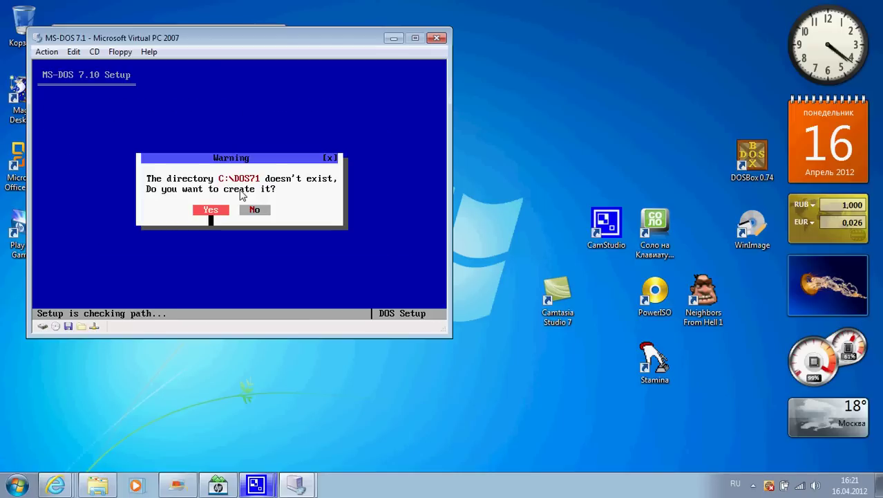
key(Return)
key(Tab)
key(Return)
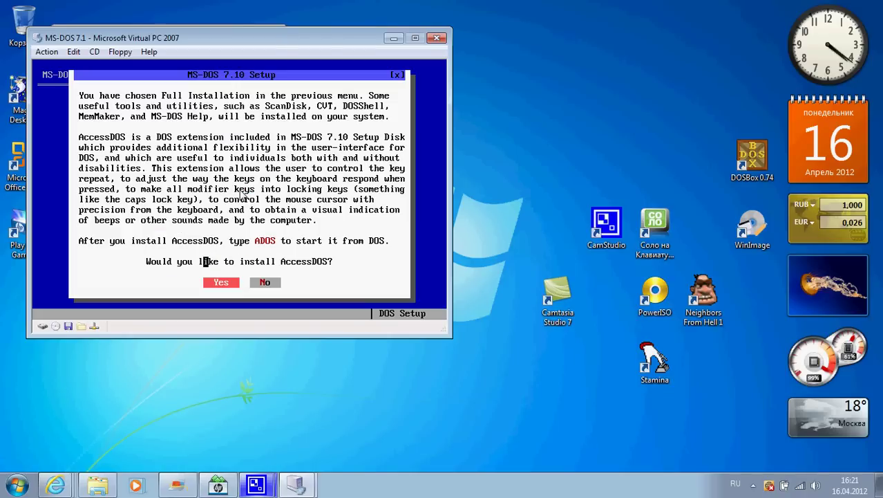
key(Return)
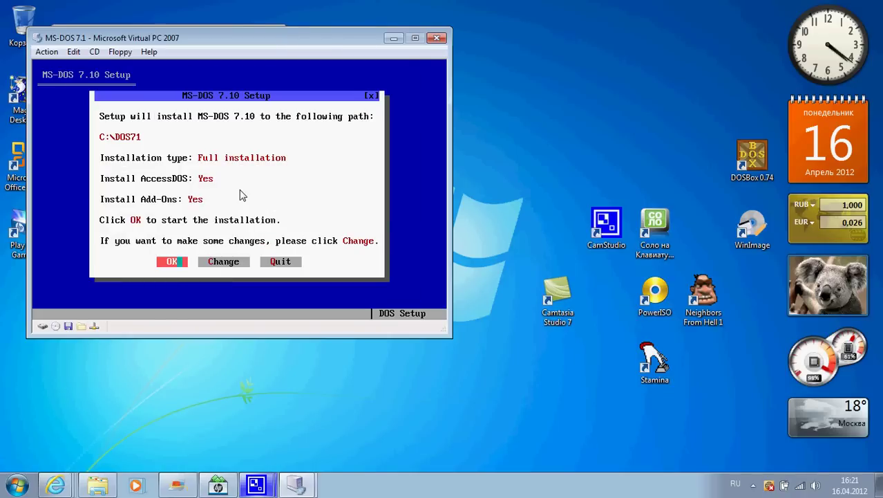
key(Return)
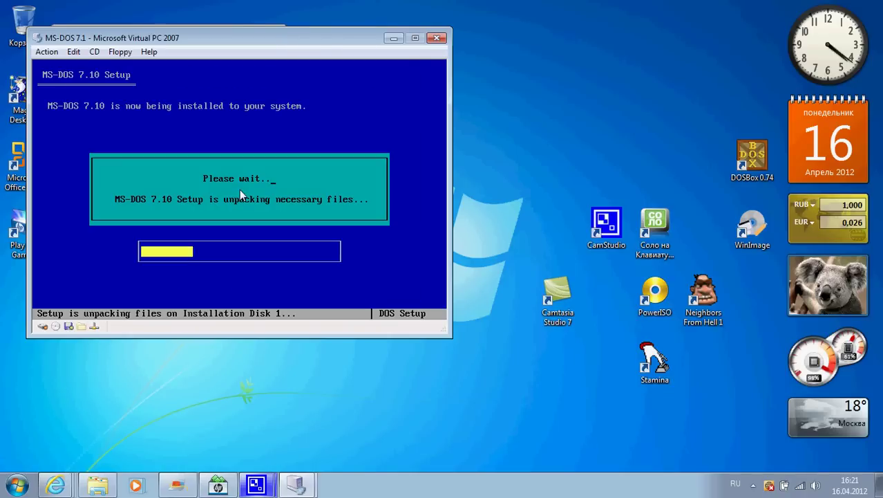
Capture disk02.img as the floppy disk and continue the installation with Setup Disk 2.
click(120, 52)
click(117, 66)
click(166, 123)
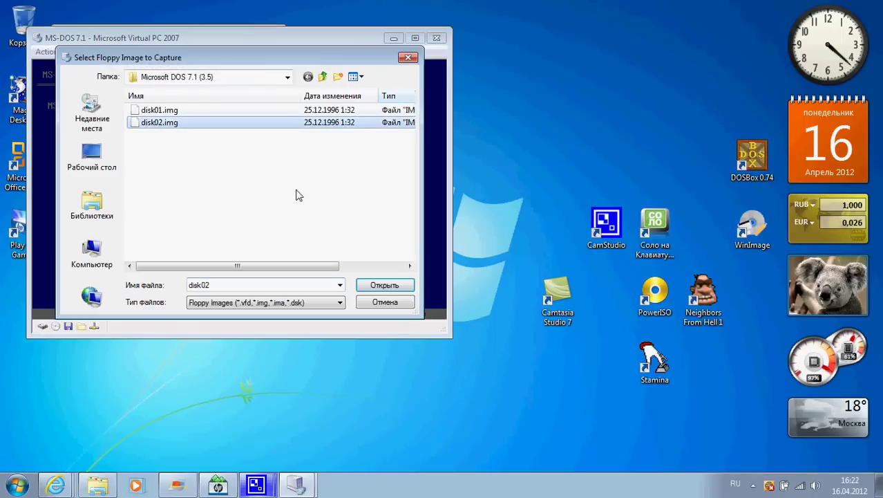
click(385, 285)
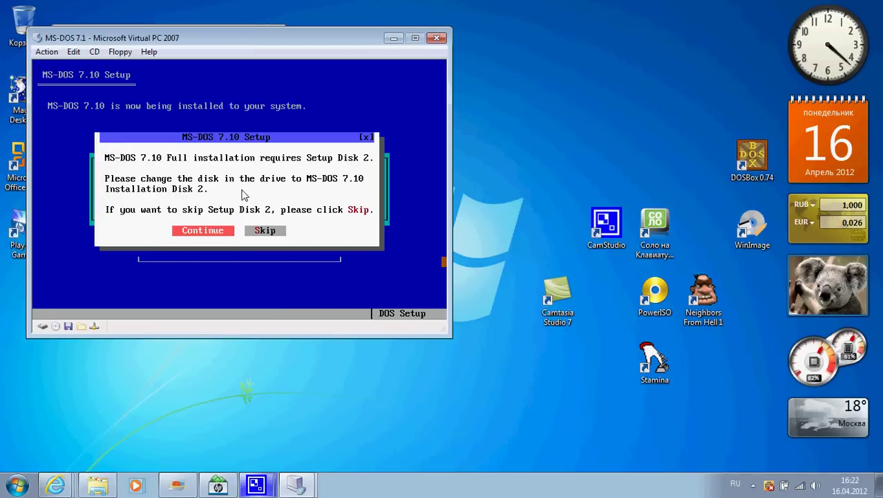
key(Return)
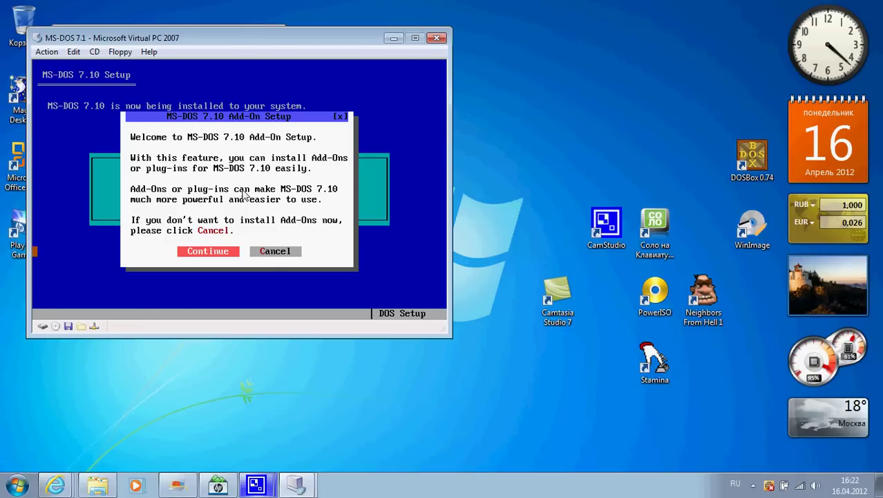
Quit the MS-DOS 7.10 Add-On Setup without installing any Add-Ons and confirm leaving it.
key(Return)
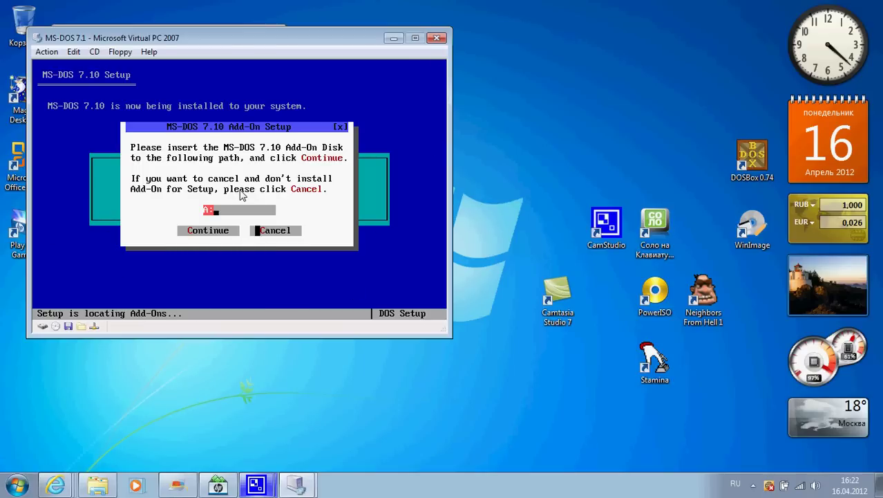
key(Escape)
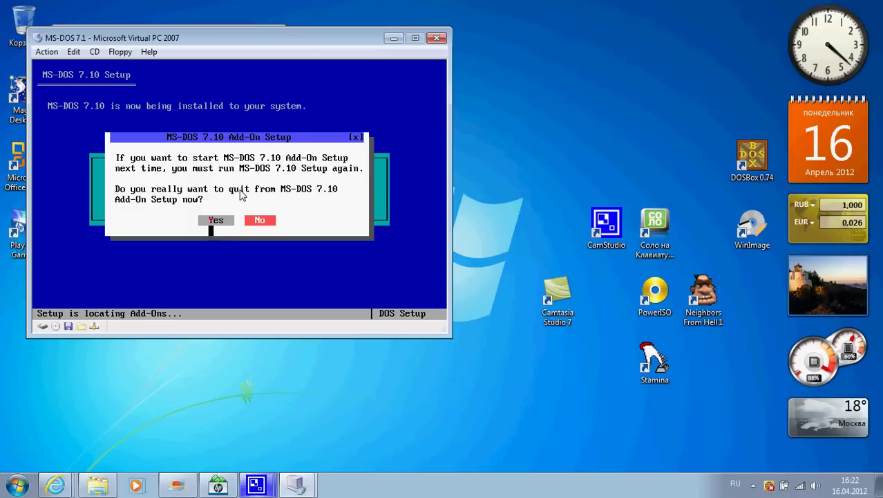
click(247, 222)
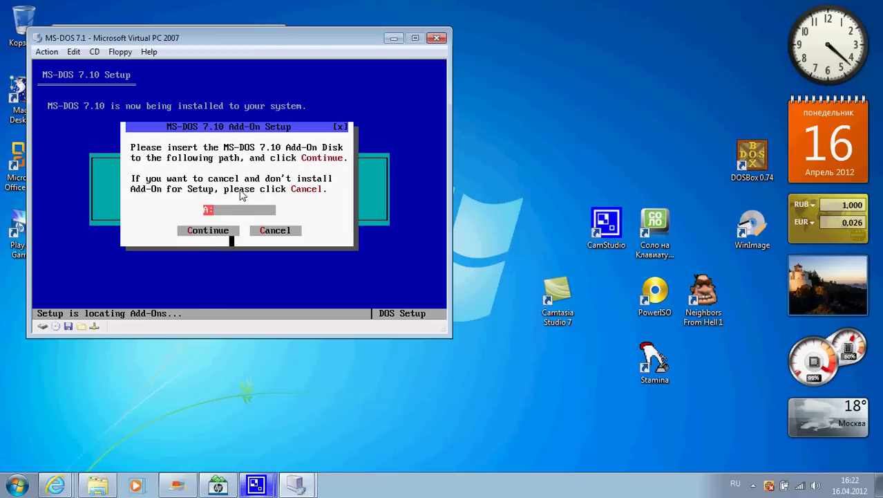
click(289, 239)
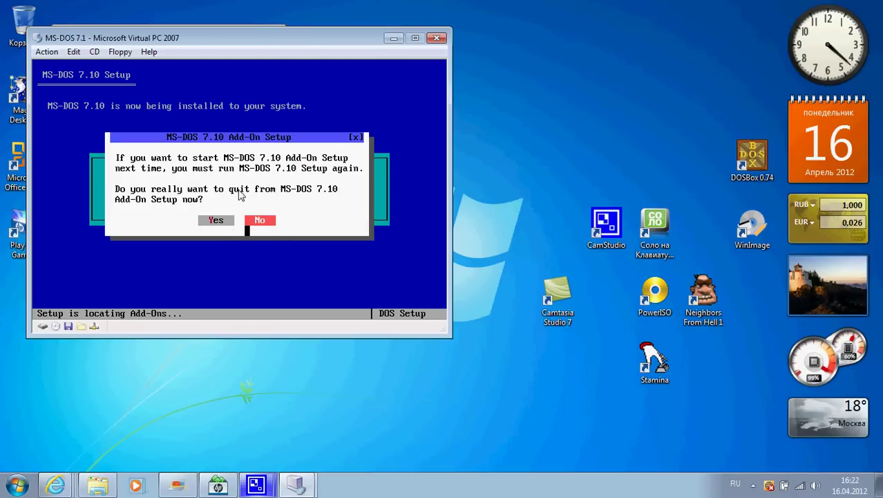
click(226, 221)
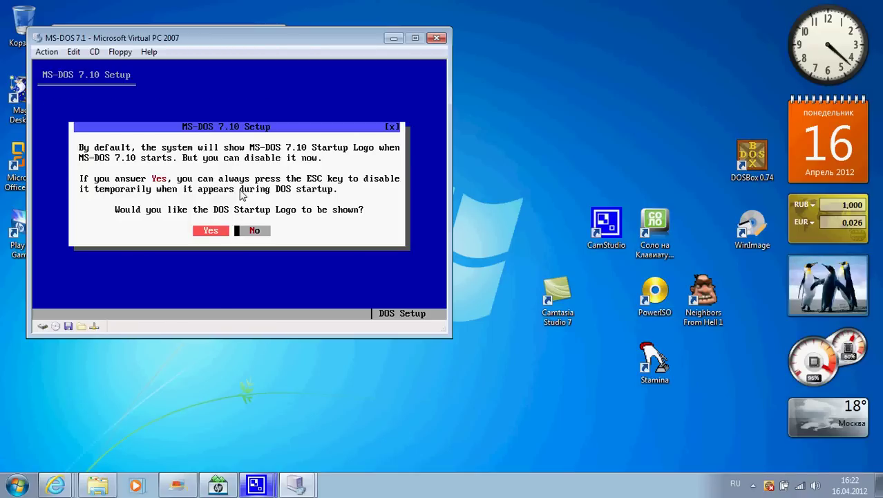
Keep the DOS Startup Logo shown and enable direct disk write access by locking the drives automatically.
key(Return)
key(Return)
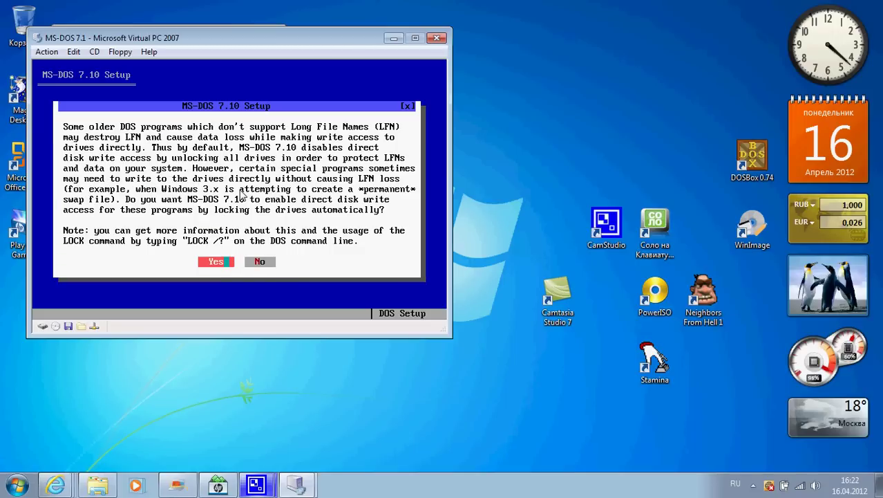
key(Right)
key(Left)
key(Return)
Enable only UMB memory through EMM386 and load both the IDE CD/DVD driver and MSCDEX at DOS startup.
key(Right)
key(Right)
key(Left)
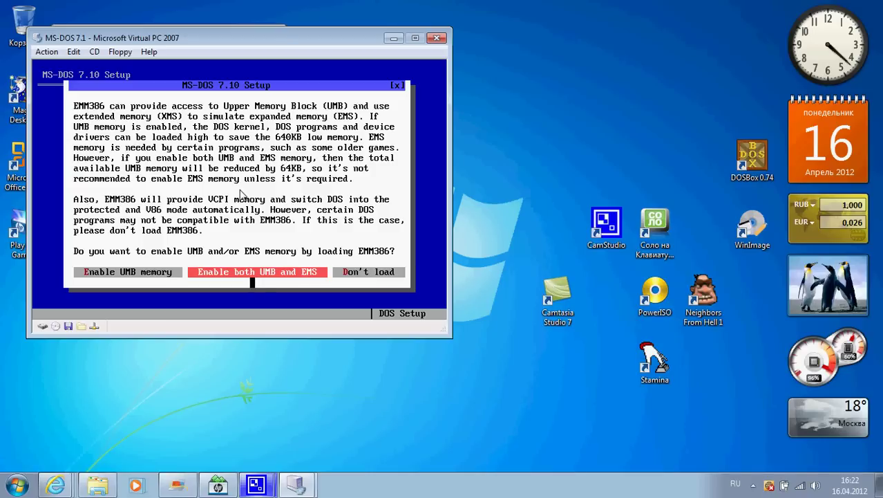
key(Left)
key(Return)
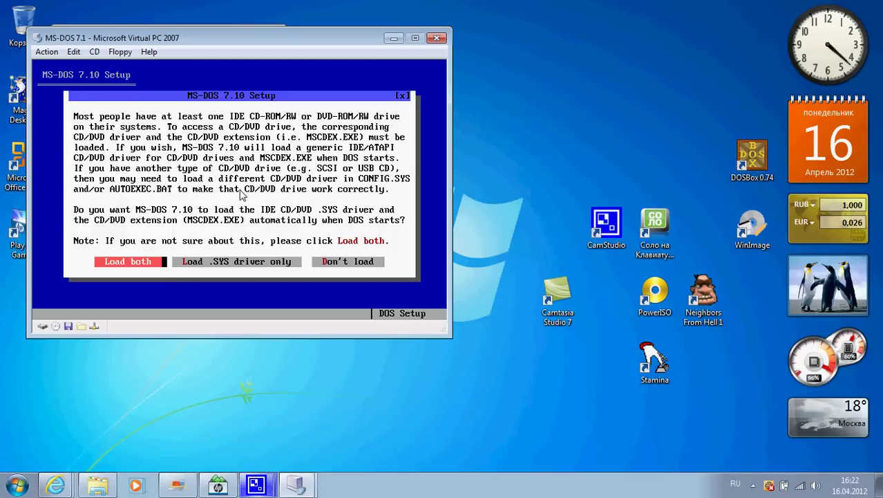
key(Return)
key(Return)
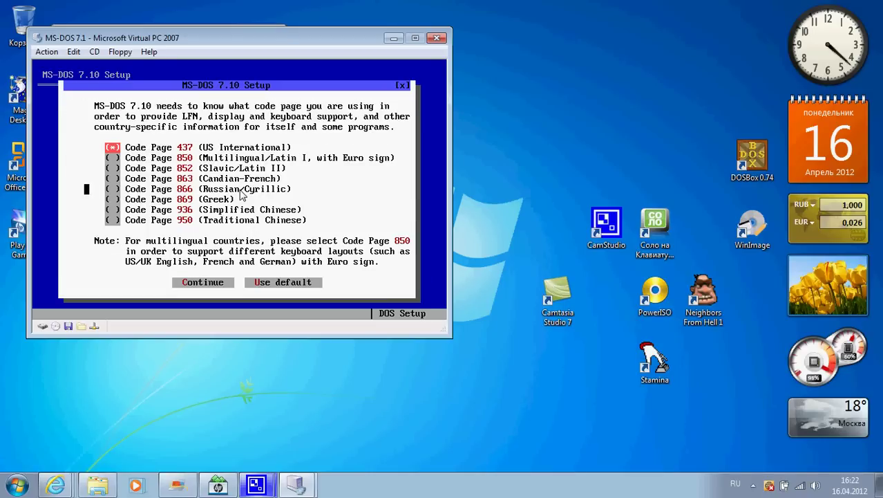
Select Code Page 866 (Russian/Cyrillic) and continue to the restart page of the setup.
click(112, 189)
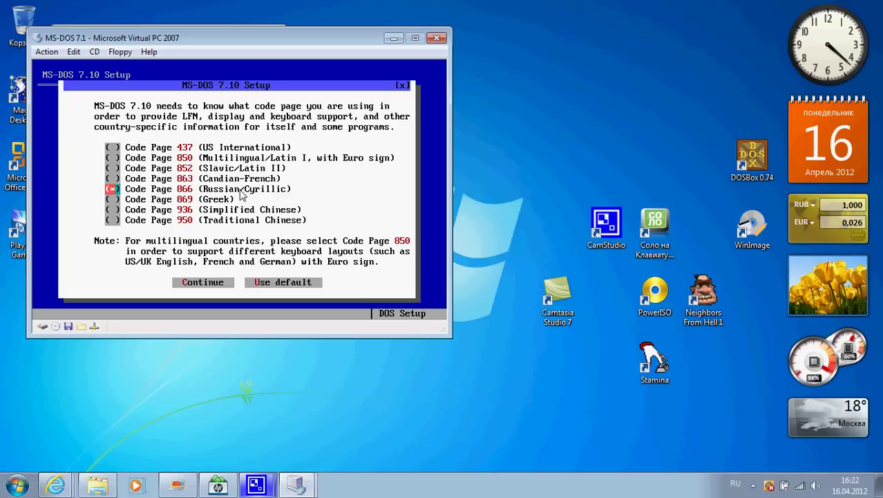
click(224, 282)
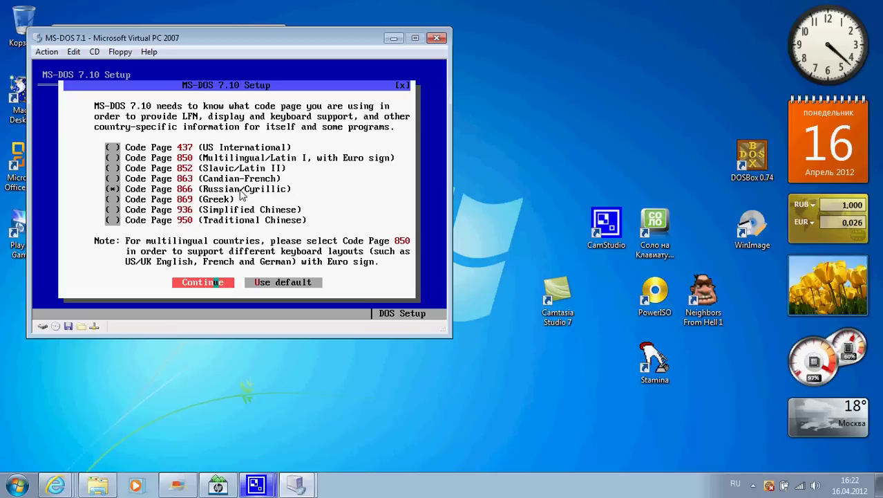
click(220, 282)
click(234, 229)
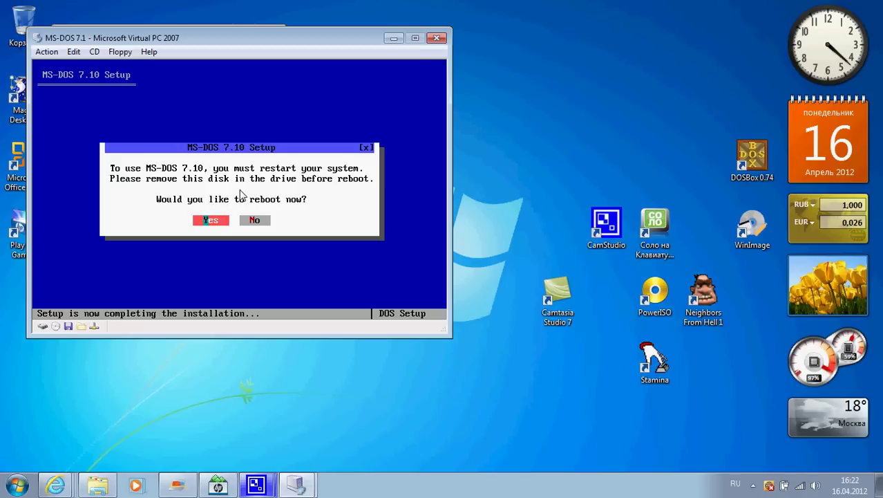
Release the current floppy image and capture Windows98_SE.img from the Documents library instead.
click(119, 52)
click(161, 85)
click(119, 53)
click(159, 66)
click(92, 204)
double_click(341, 119)
drag(411, 107, 410, 246)
click(339, 221)
click(368, 286)
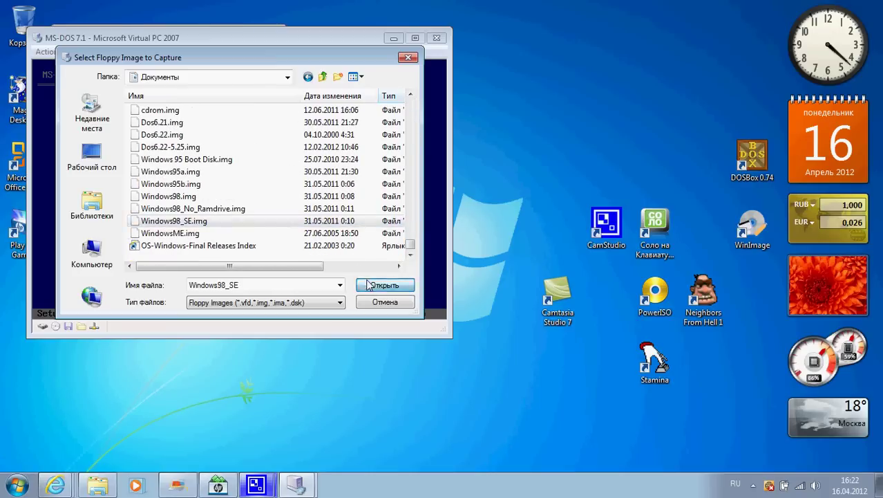
Release the captured floppy image and reboot the virtual machine from the setup's restart page.
click(120, 52)
click(138, 86)
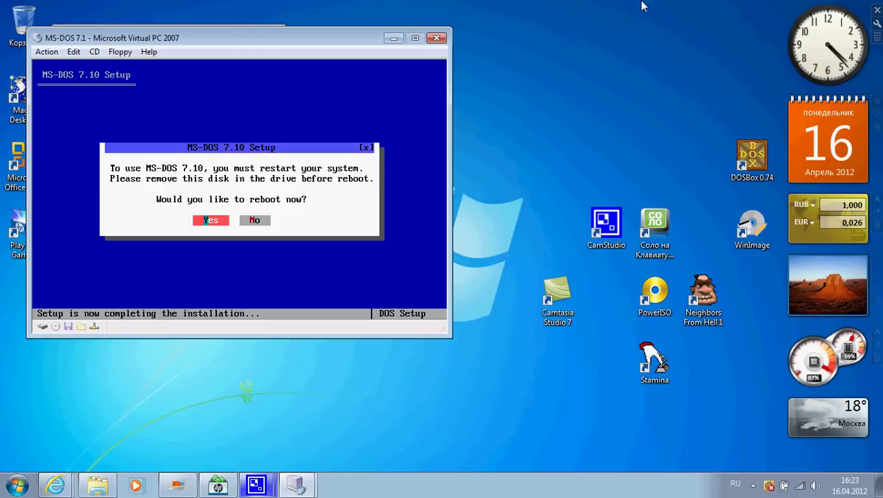
key(Return)
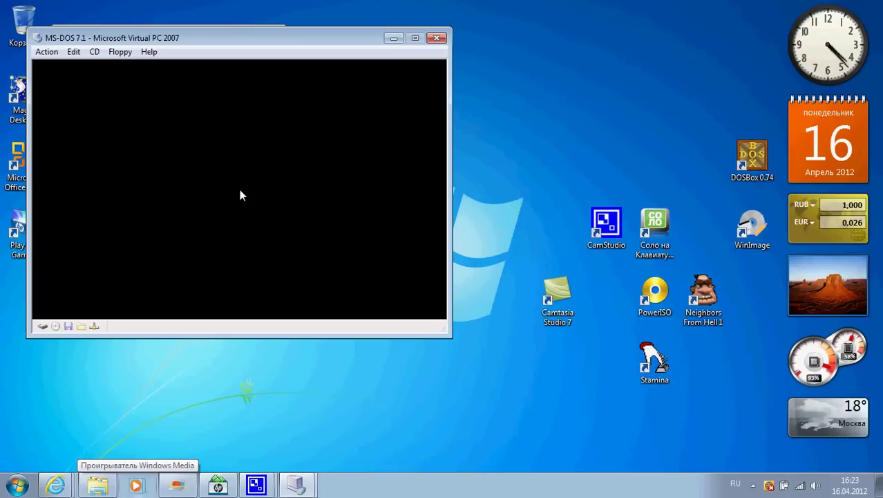
click(122, 54)
click(139, 65)
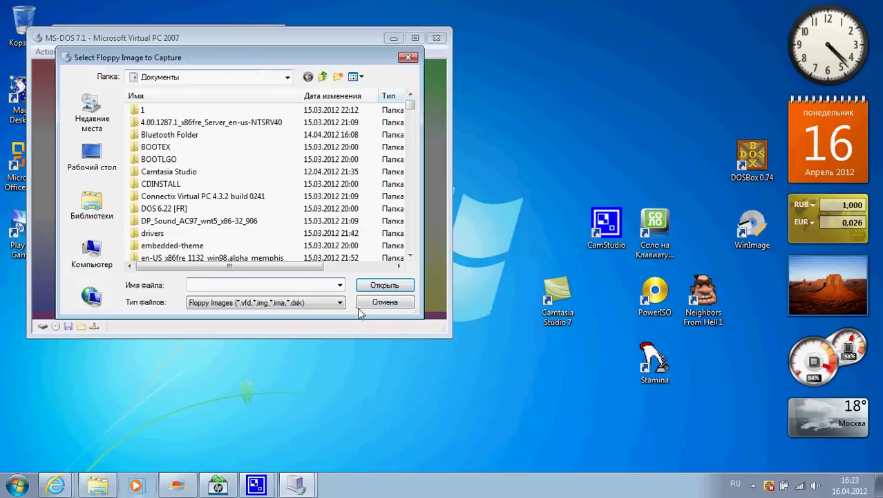
click(384, 356)
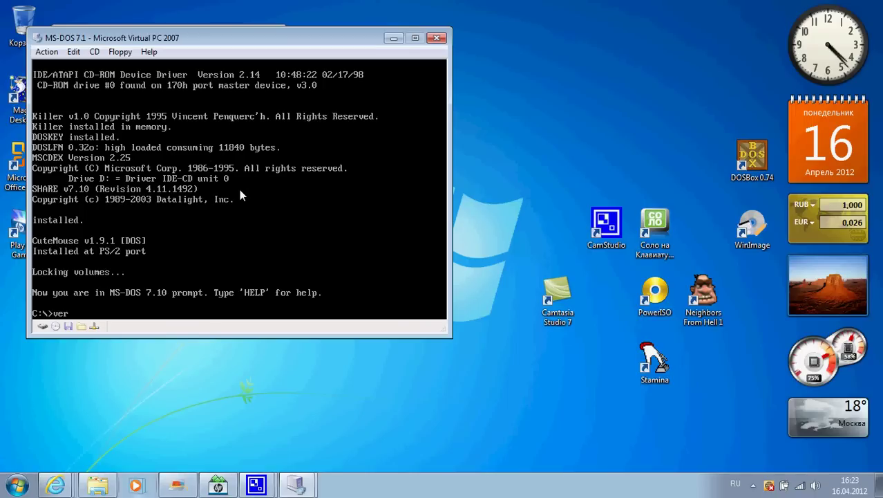
Check the DOS version with ver, and start and exit a second shell with command and exit.
key(Return)
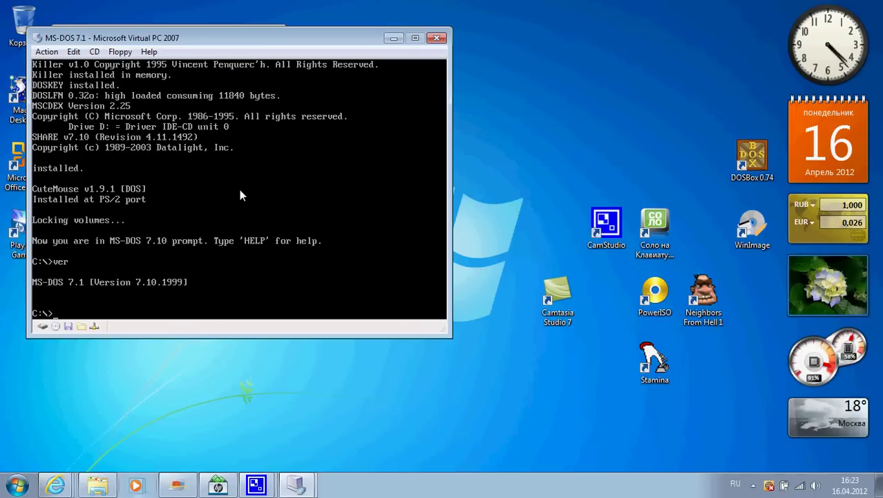
text(command)
key(Return)
text(exit)
key(Return)
List the contents of the root directory of drive C with dir.
text(d)
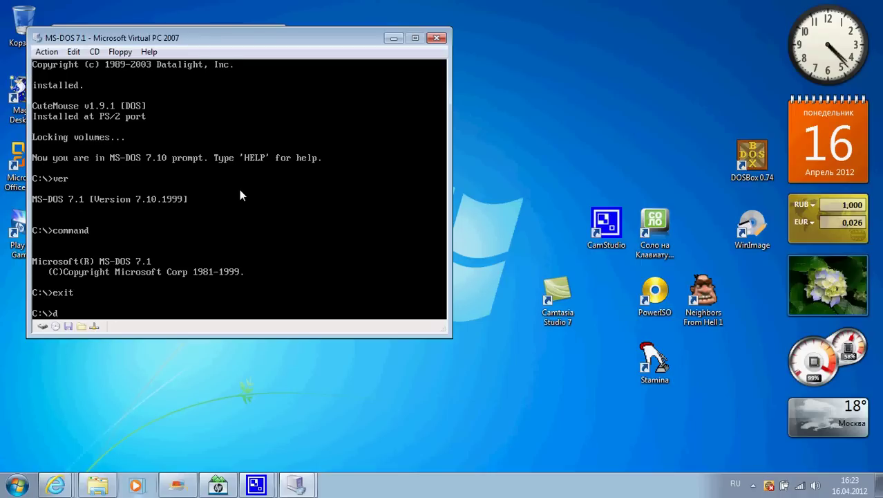
text(ir)
key(Return)
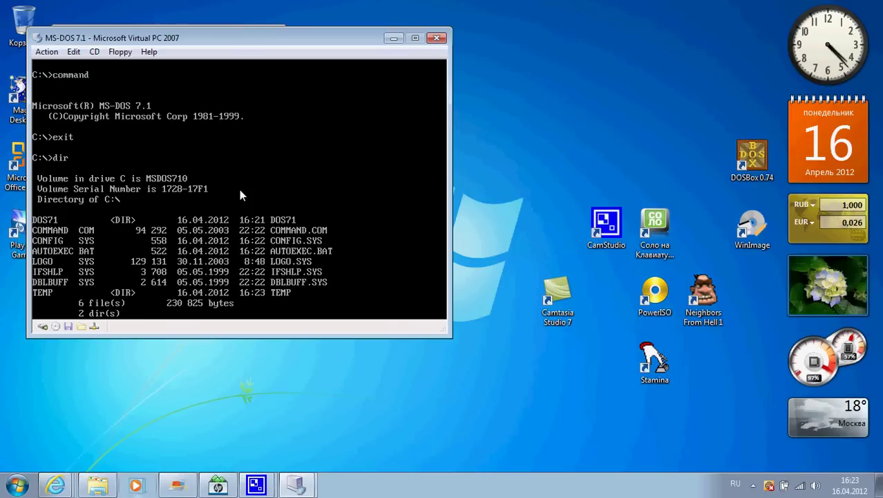
Delete fdisk.exe from the C:\DOS71 directory and return to the root of drive C.
text(cd d)
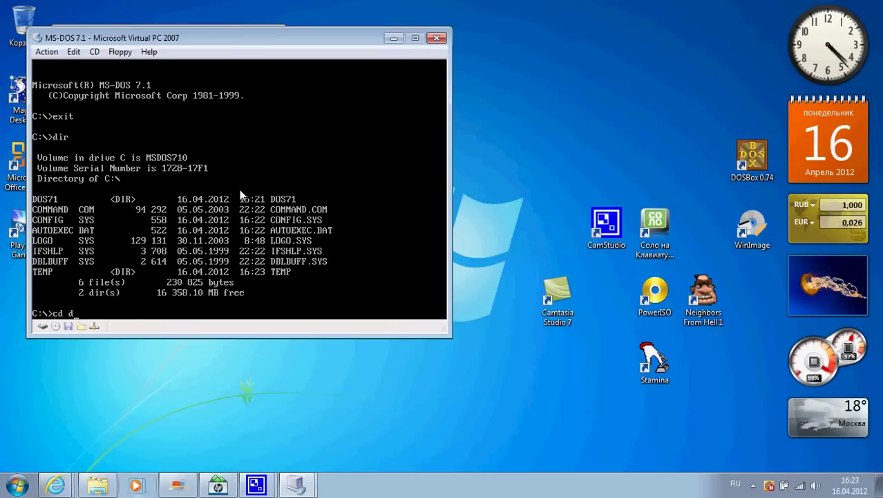
text(os71)
key(Return)
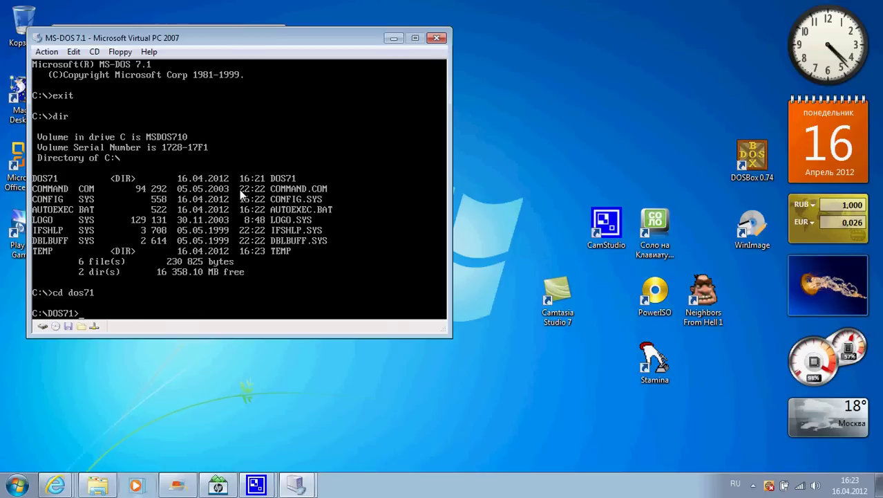
text(del fdisk.exe)
key(Return)
text(c)
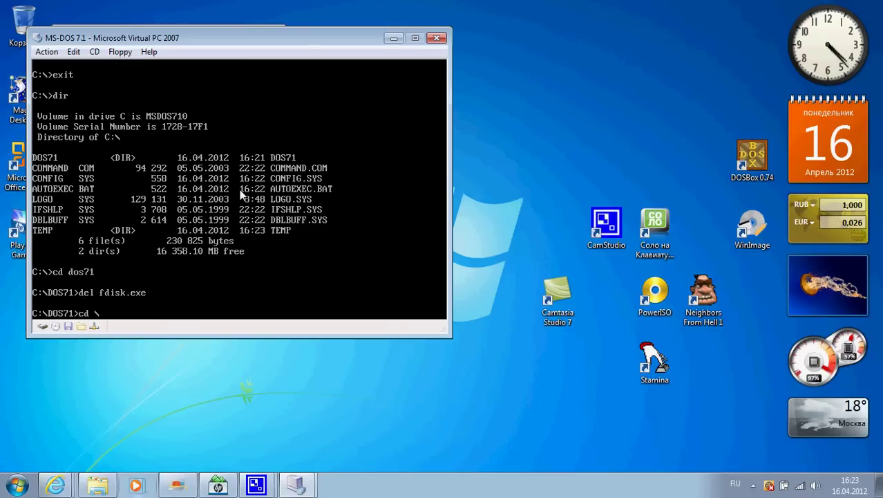
text(d \)
key(Return)
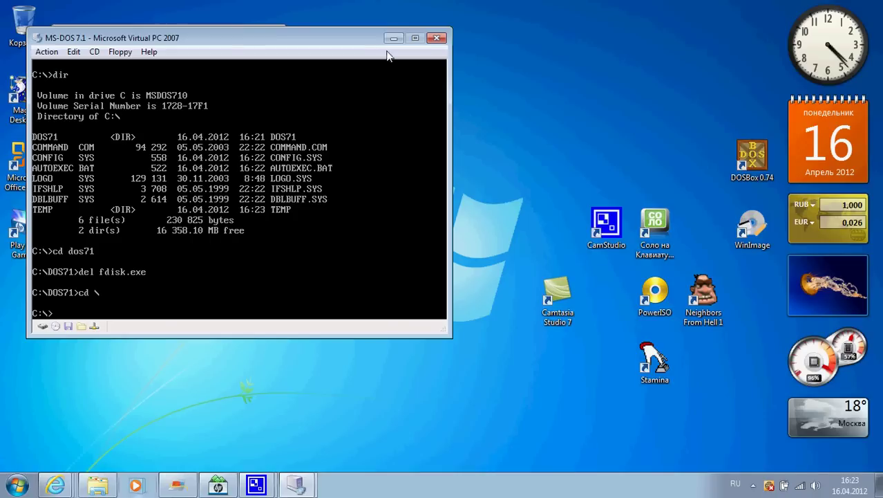
Close the virtual machine with the Turn off option.
click(437, 37)
click(251, 179)
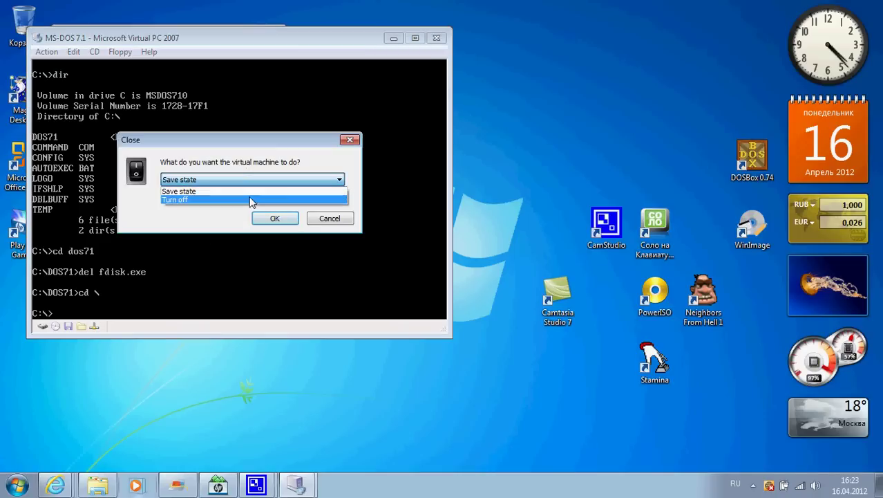